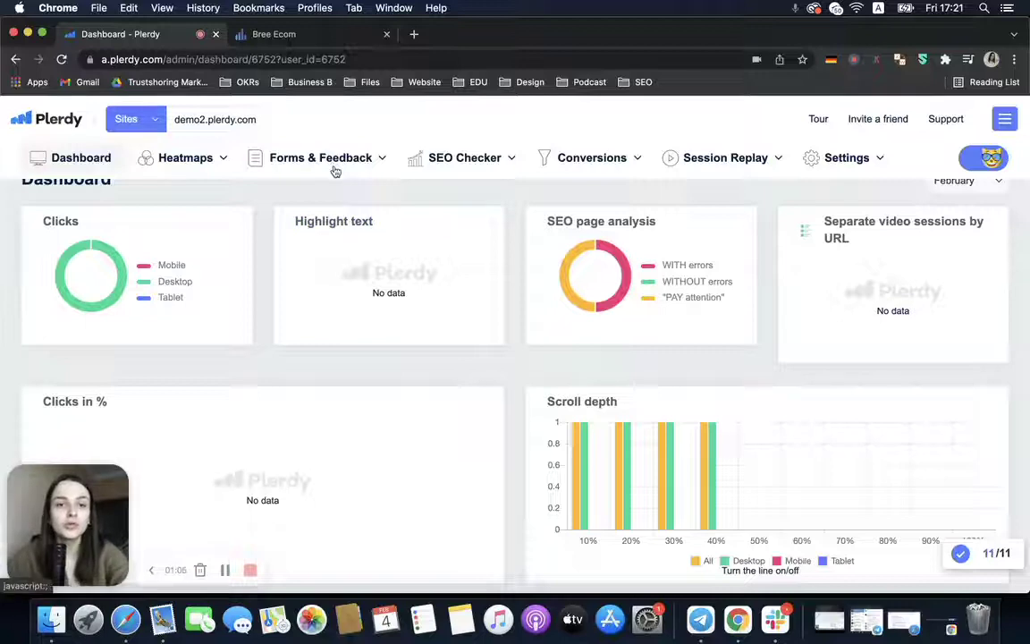
# Step: Open the form builder under Forms & Feedback and look through the available form templates
pyautogui.click(334, 170)
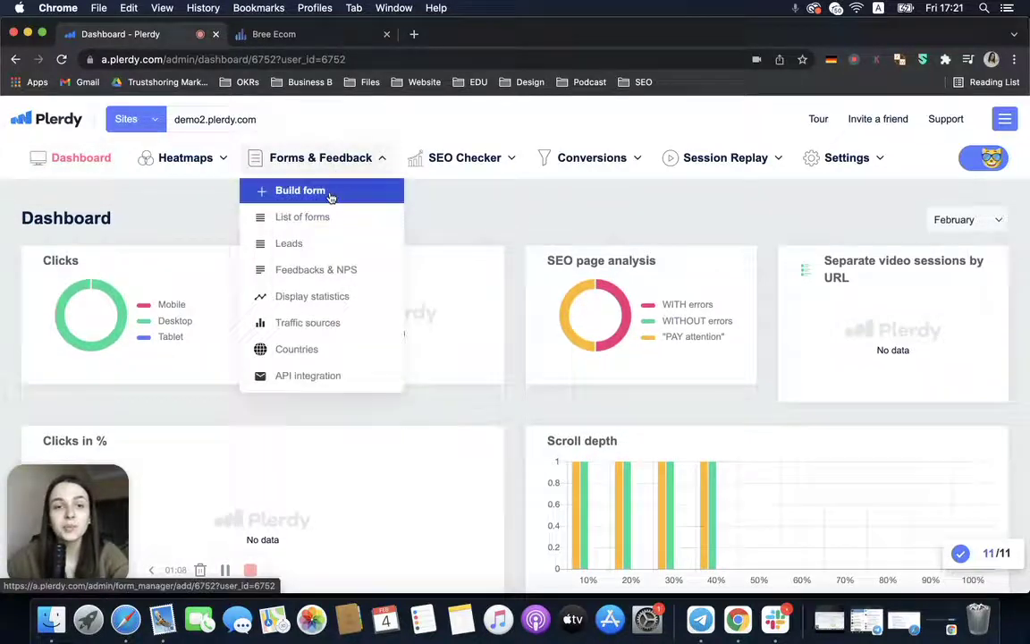
pyautogui.click(331, 193)
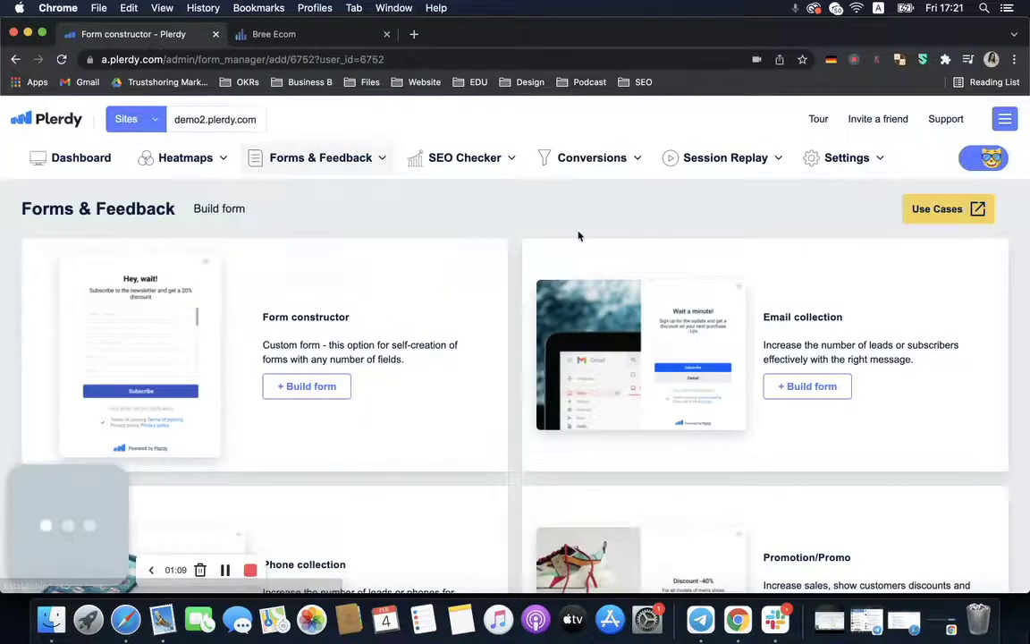
pyautogui.scroll(-5, 578, 236)
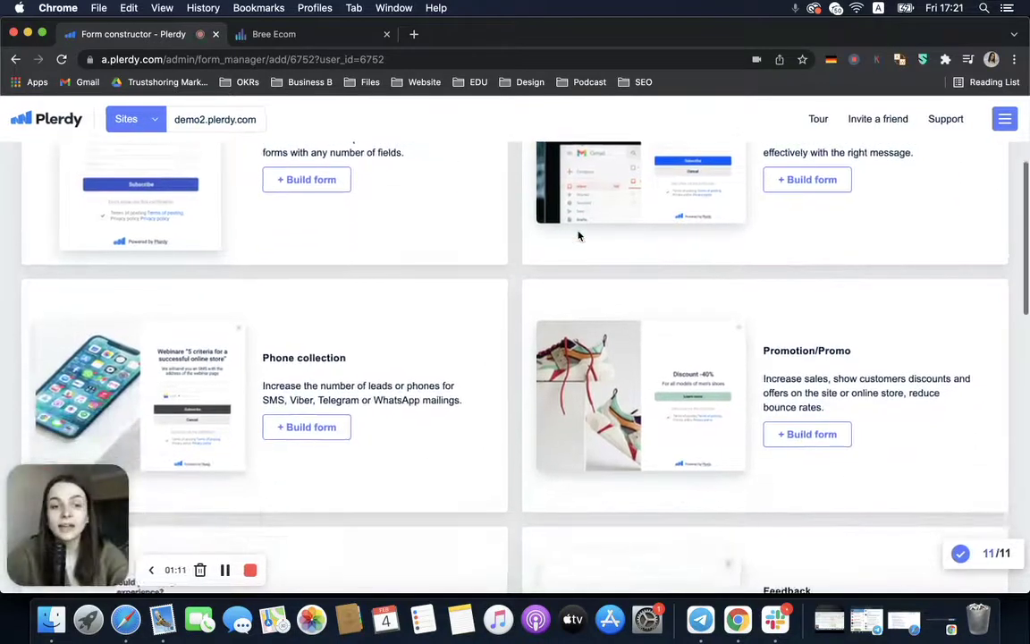
pyautogui.scroll(-2, 578, 235)
pyautogui.scroll(4, 578, 236)
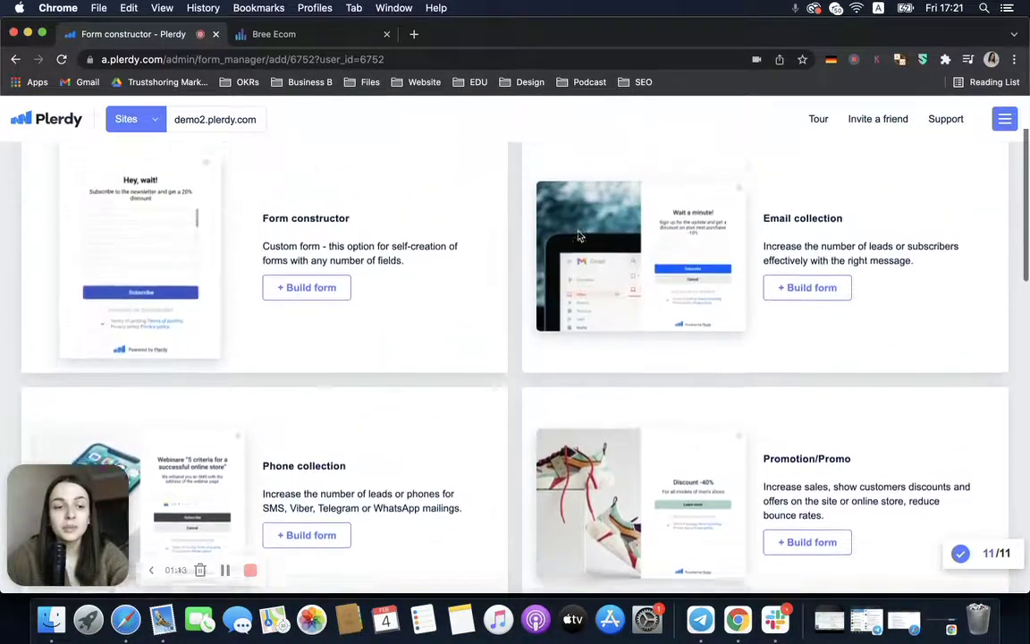
pyautogui.scroll(2, 578, 235)
pyautogui.scroll(-3, 577, 235)
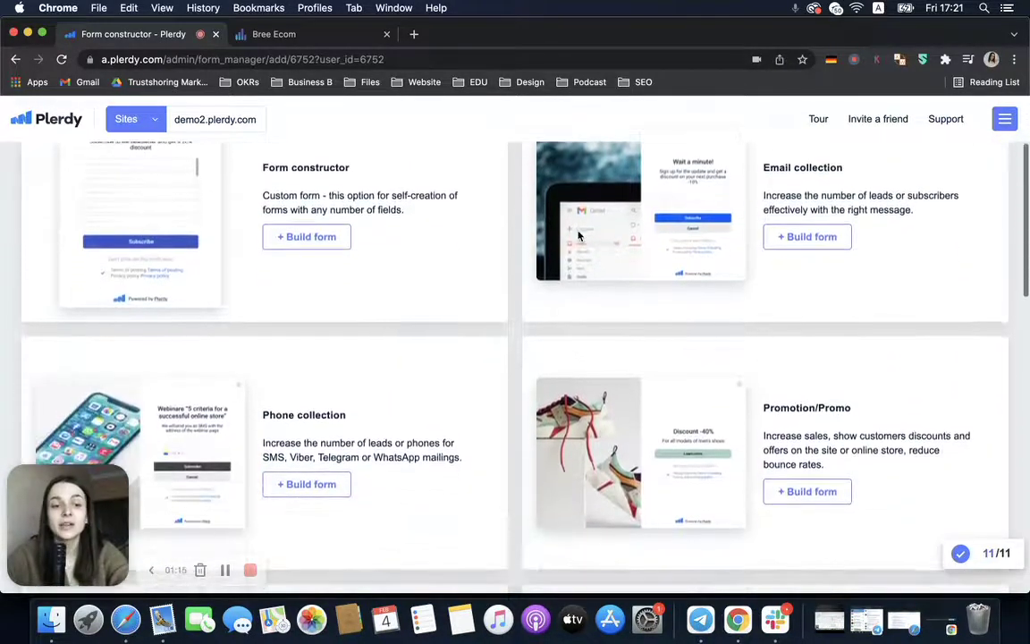
pyautogui.scroll(-1, 578, 235)
pyautogui.scroll(5, 577, 235)
pyautogui.scroll(-3, 577, 235)
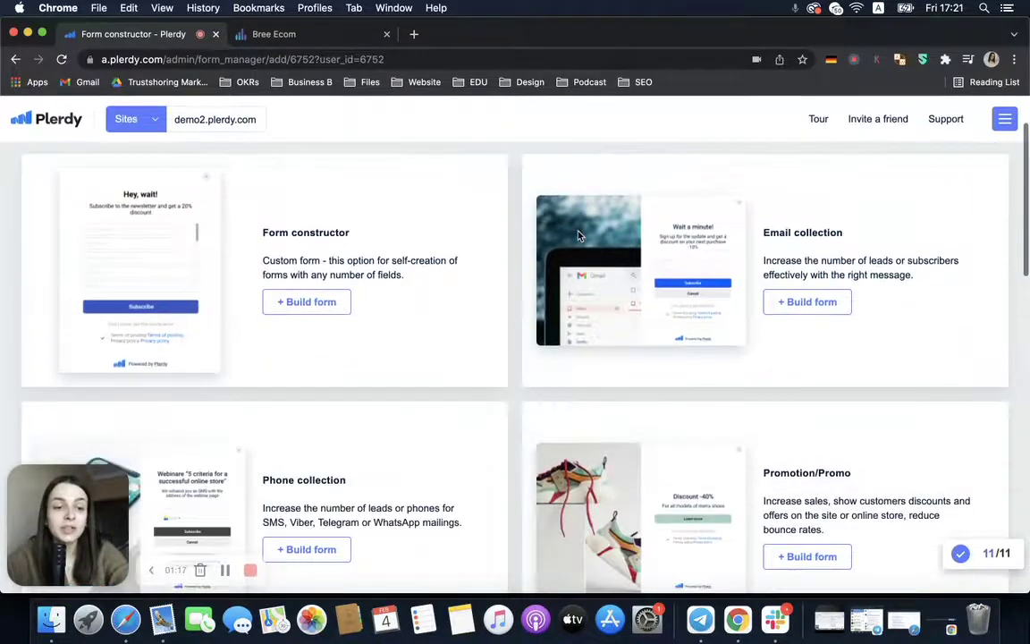
pyautogui.scroll(-3, 636, 349)
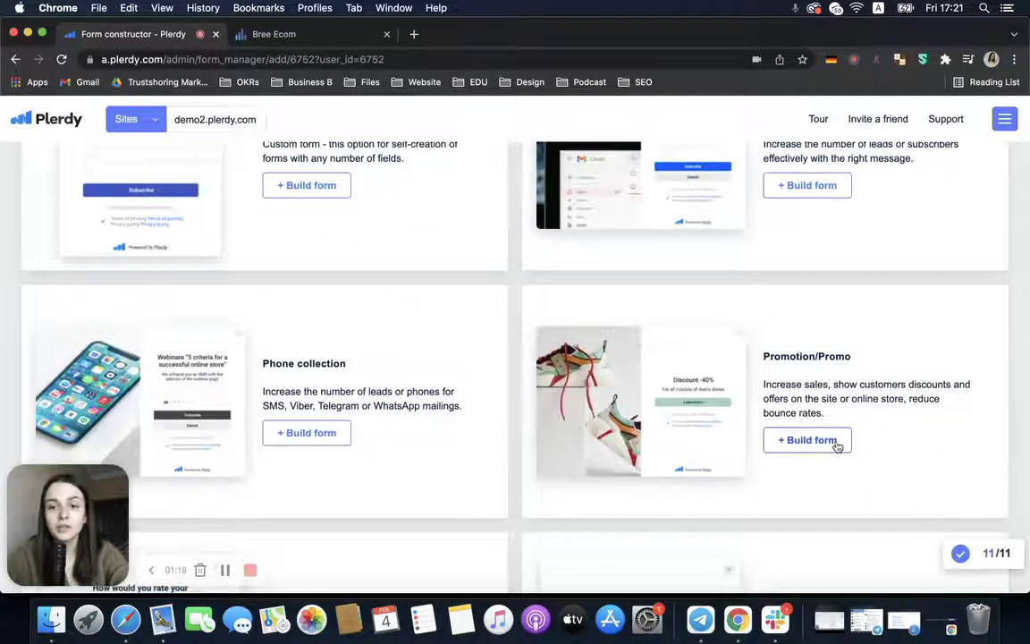
# Step: Create a new form named "ext 1" from the Promotion/Promo template
pyautogui.click(807, 440)
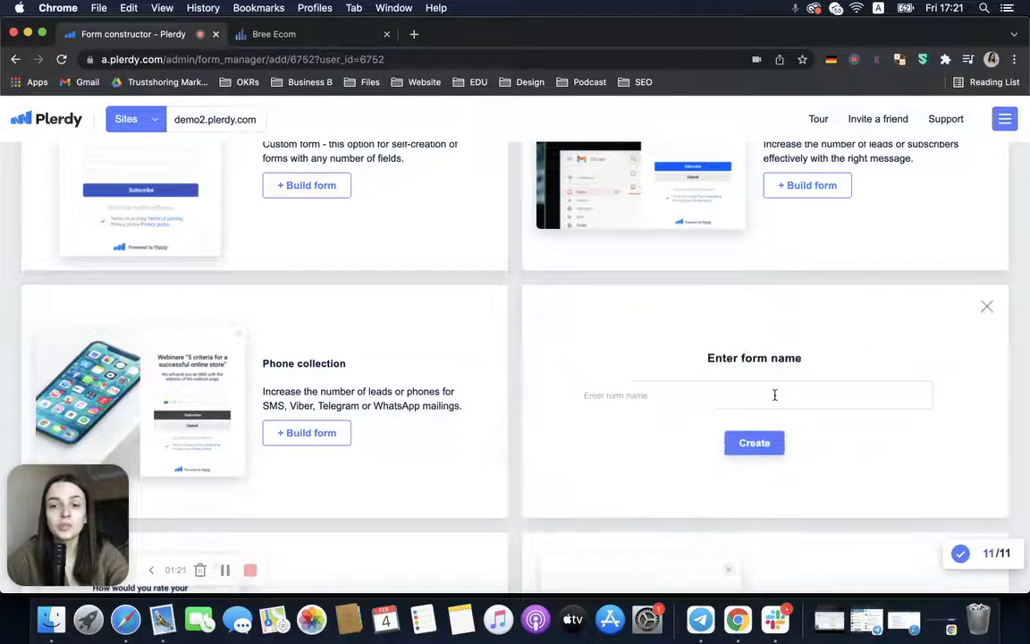
pyautogui.click(774, 395)
pyautogui.write('e')
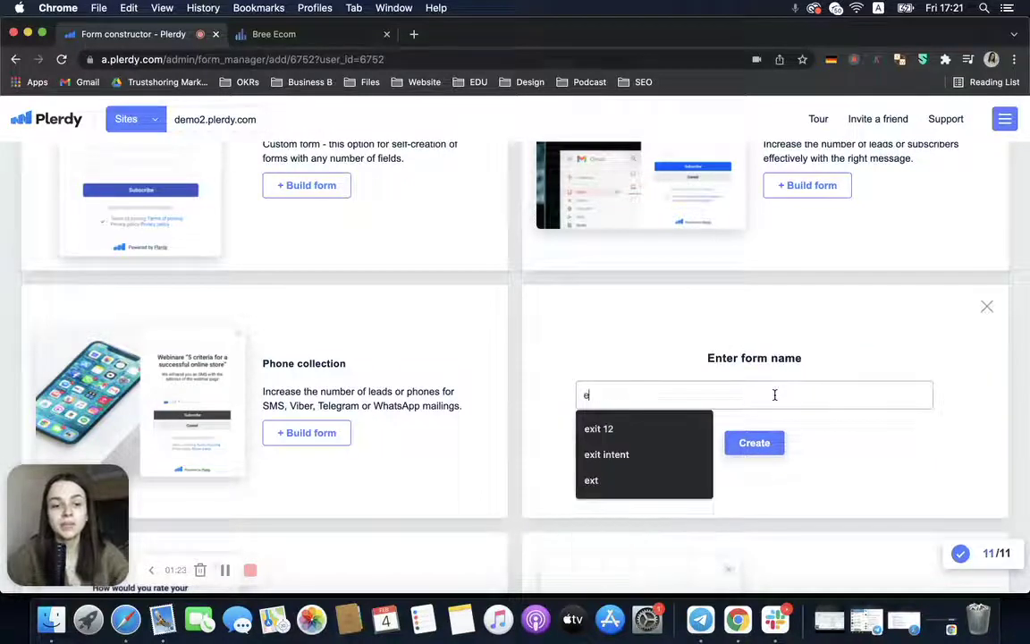
pyautogui.write('xt 1')
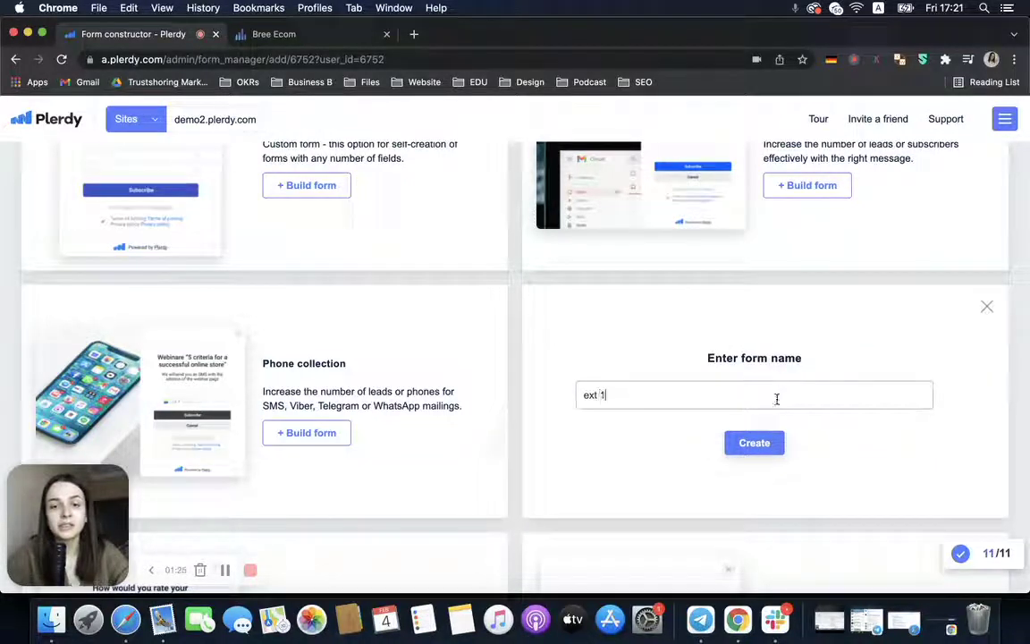
pyautogui.click(737, 442)
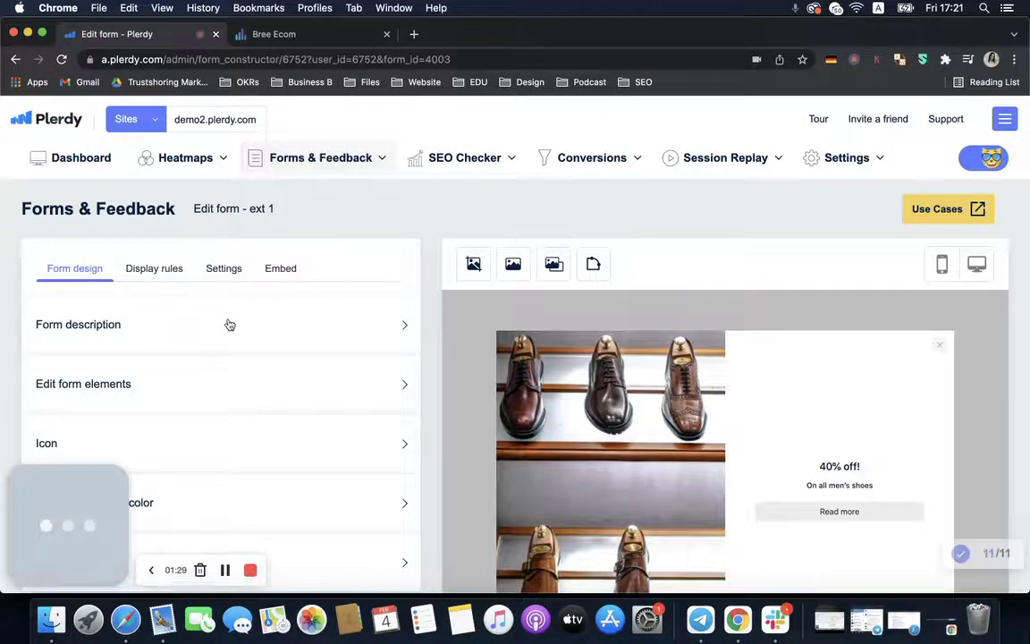
# Step: Enable the Page exit trigger in the form's "When to show?" display rules
pyautogui.scroll(-2, 225, 322)
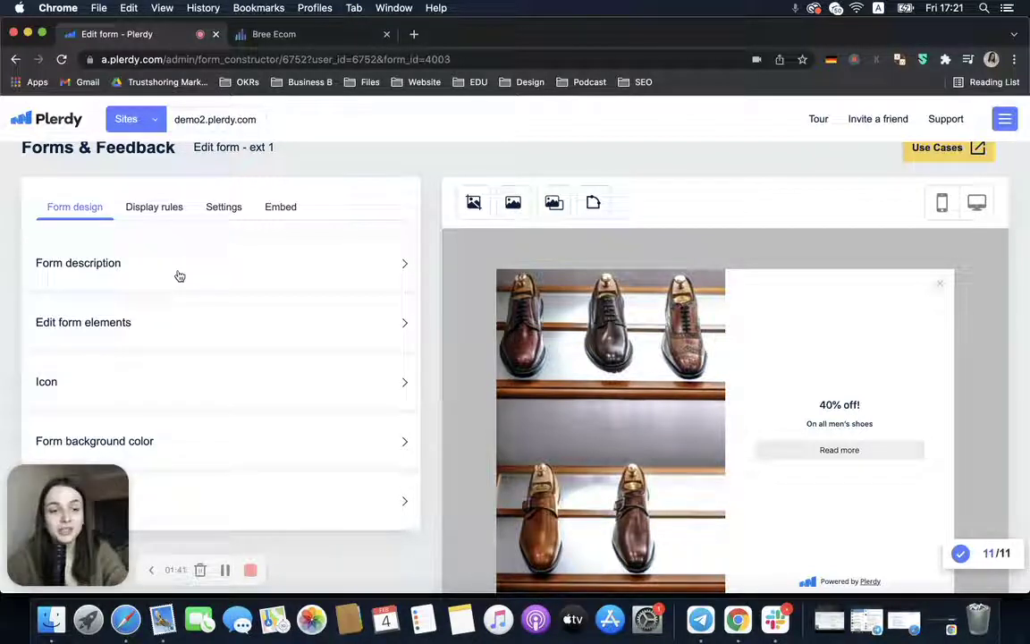
pyautogui.click(156, 207)
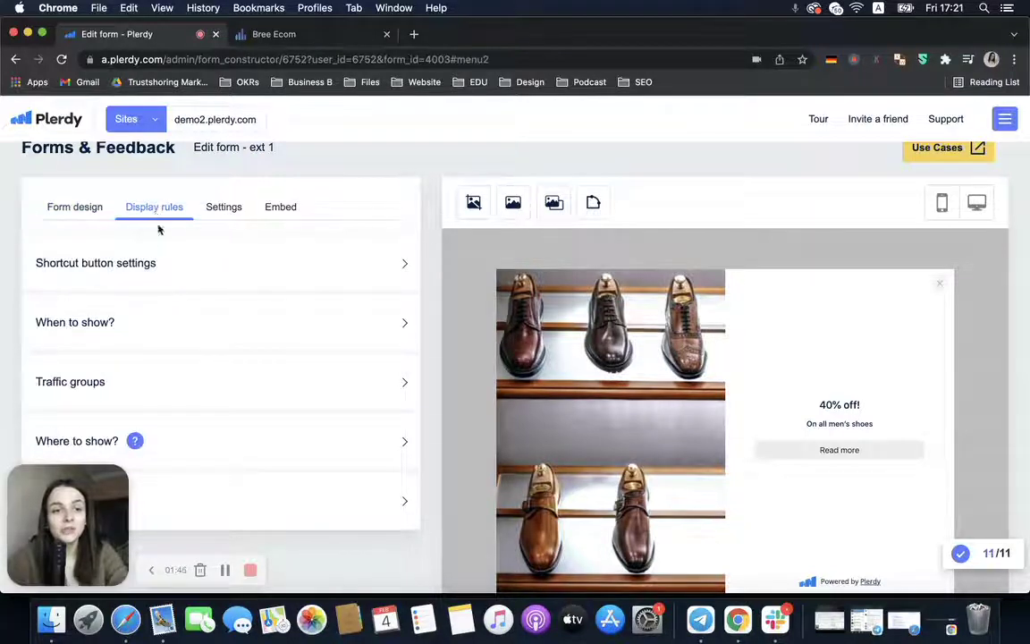
pyautogui.click(162, 321)
pyautogui.scroll(-2, 162, 322)
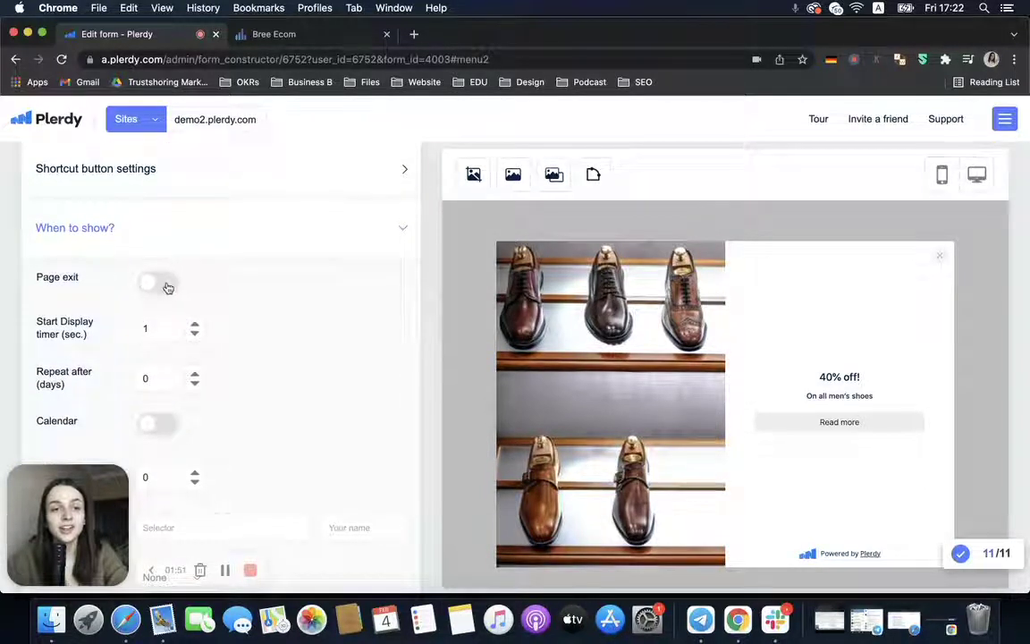
pyautogui.click(158, 284)
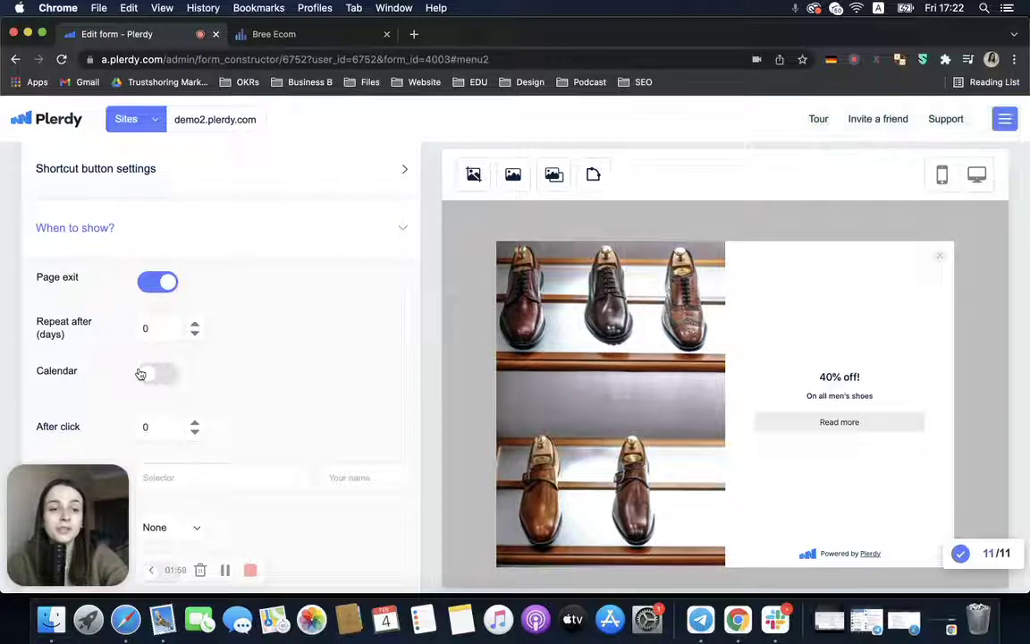
# Step: Review the remaining "When to show?" options, such as repeat interval, calendar, click and scroll triggers, and collapse the section
pyautogui.scroll(-2, 141, 371)
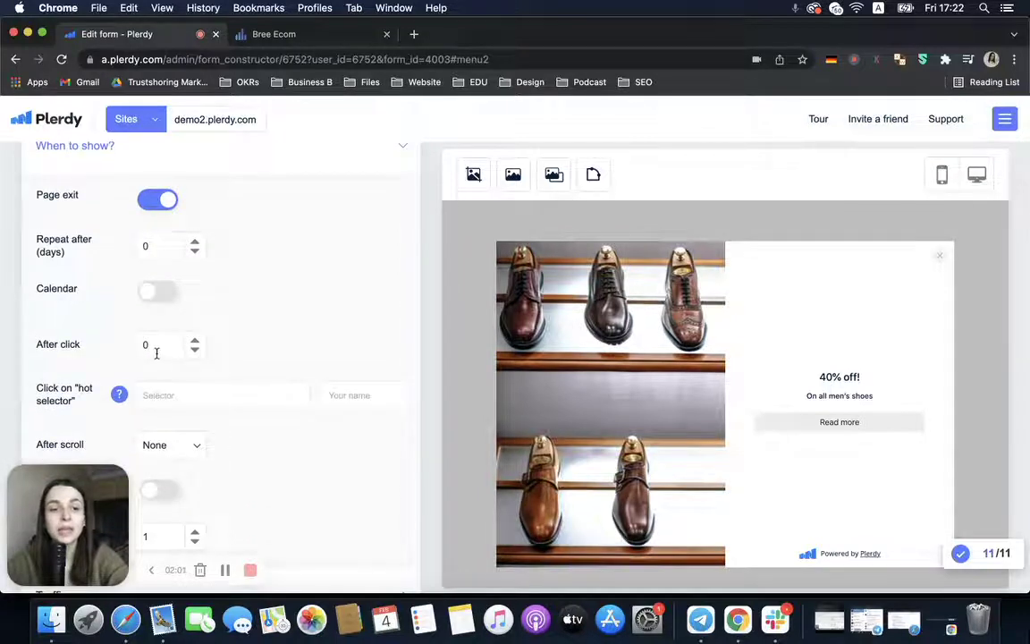
pyautogui.scroll(-1, 156, 353)
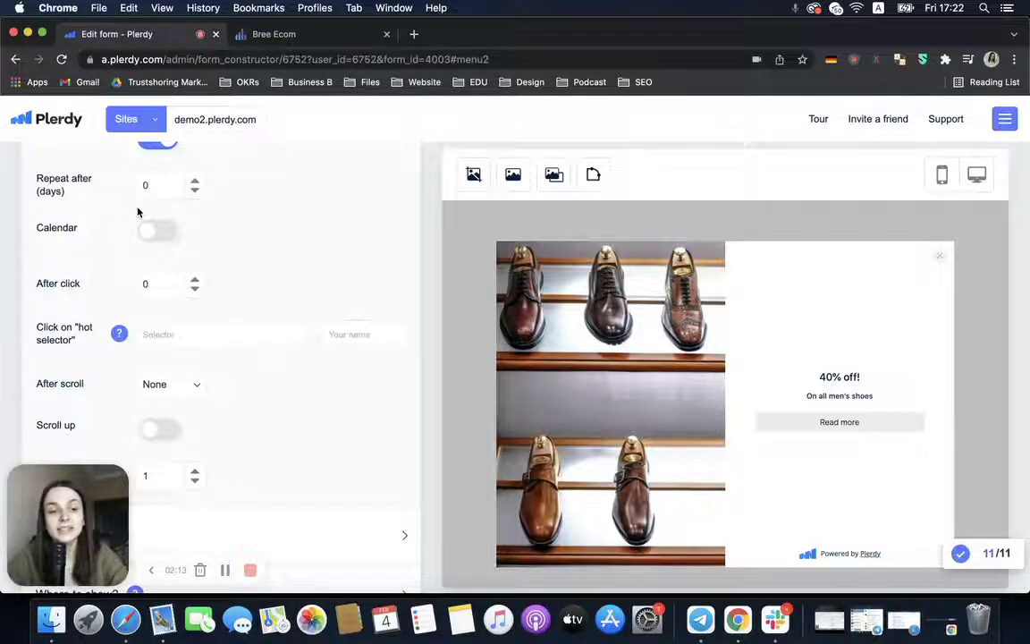
pyautogui.scroll(2, 138, 211)
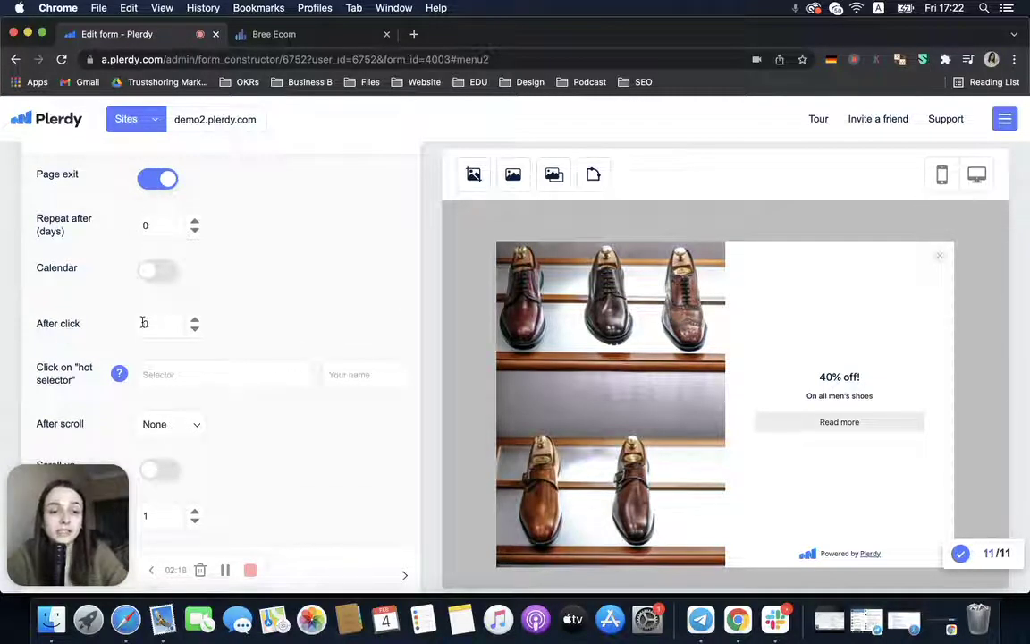
pyautogui.scroll(-3, 190, 469)
pyautogui.scroll(5, 190, 469)
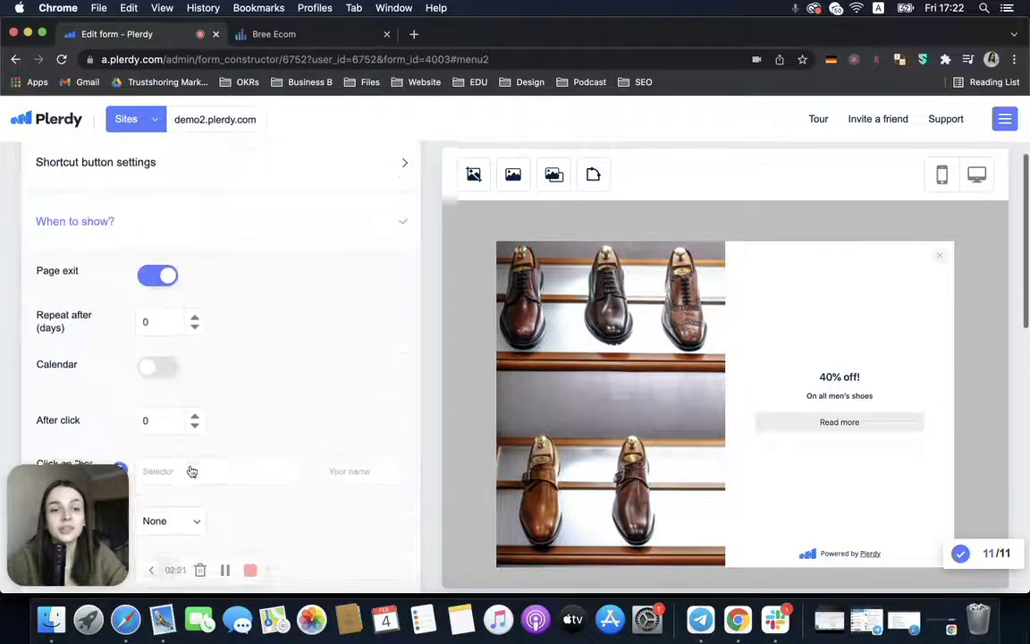
pyautogui.click(325, 231)
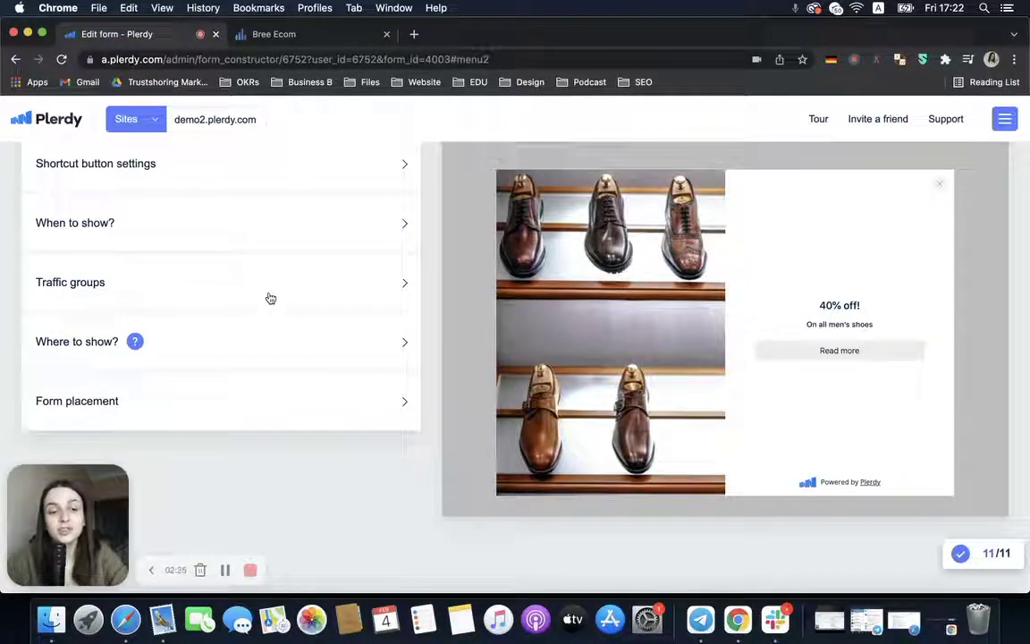
# Step: Examine the Traffic groups, "Where to show?" and Form placement display rules, closing each section after viewing it
pyautogui.click(270, 298)
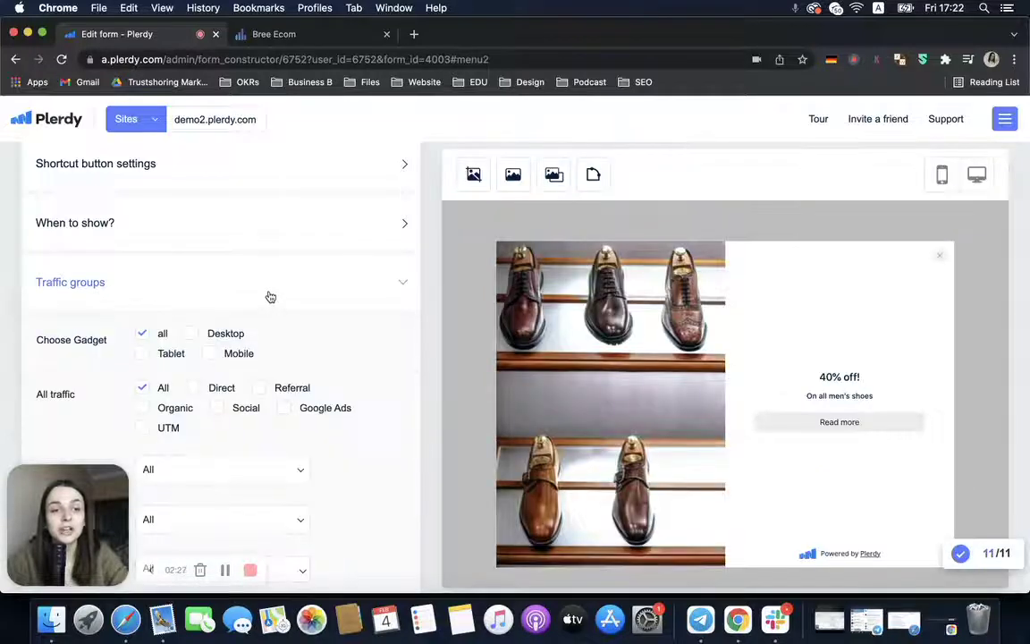
pyautogui.click(270, 297)
pyautogui.click(257, 337)
pyautogui.scroll(-3, 257, 335)
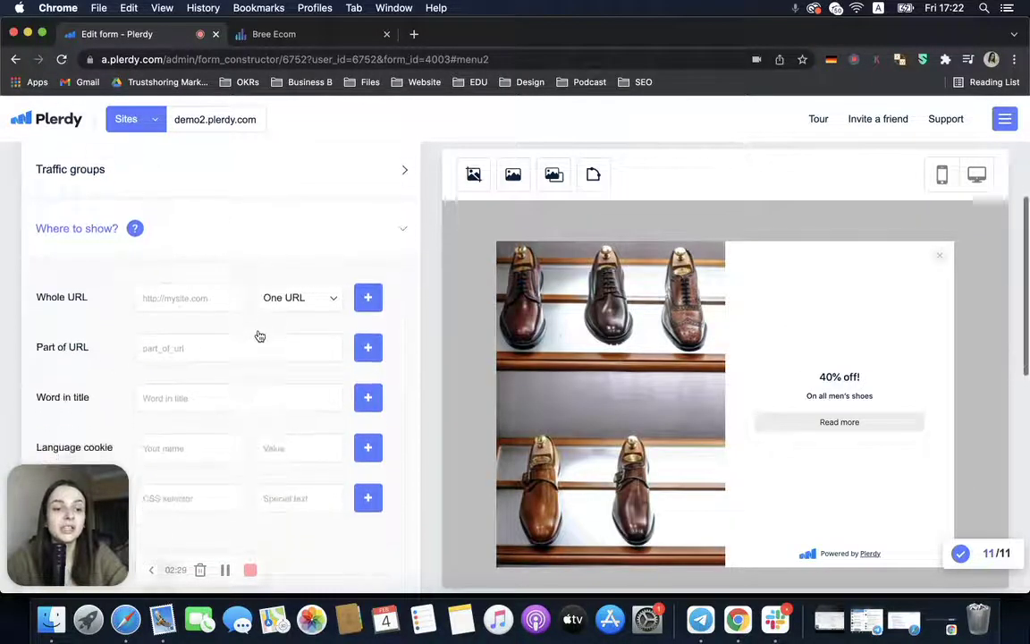
pyautogui.scroll(2, 244, 279)
pyautogui.click(244, 282)
pyautogui.scroll(-1, 250, 309)
pyautogui.click(253, 313)
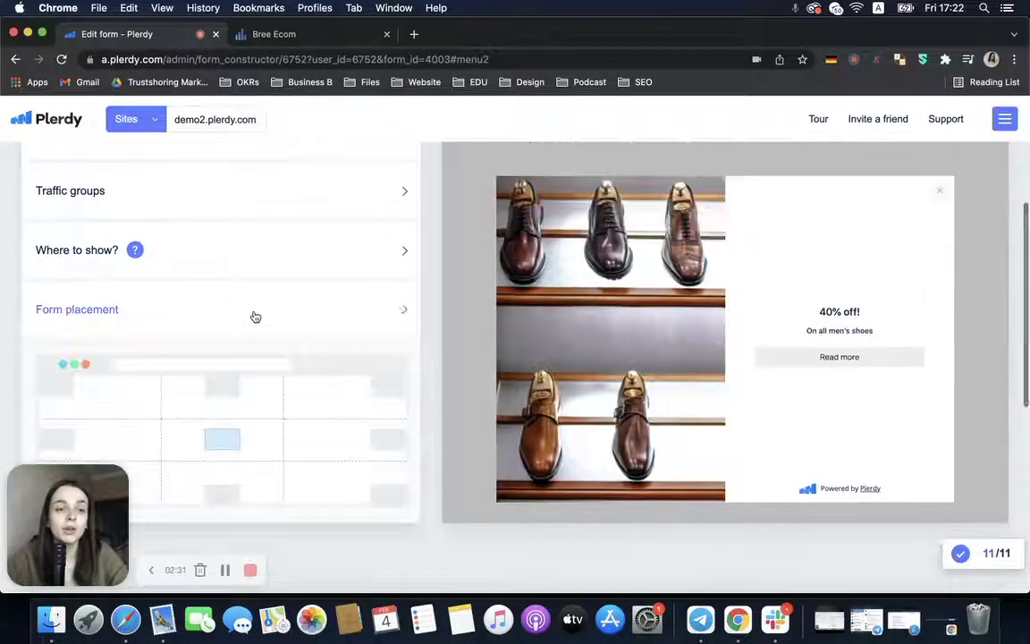
pyautogui.scroll(1, 256, 349)
pyautogui.click(252, 347)
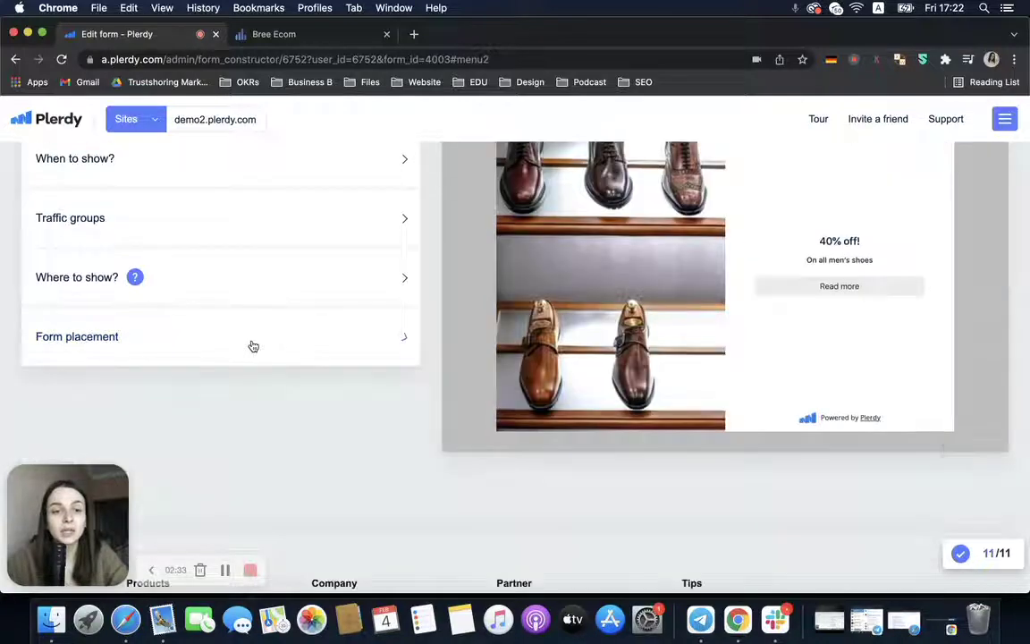
# Step: Switch to the Bree Ecom demo store page to view the exit pop-up on the live site
pyautogui.scroll(2, 237, 443)
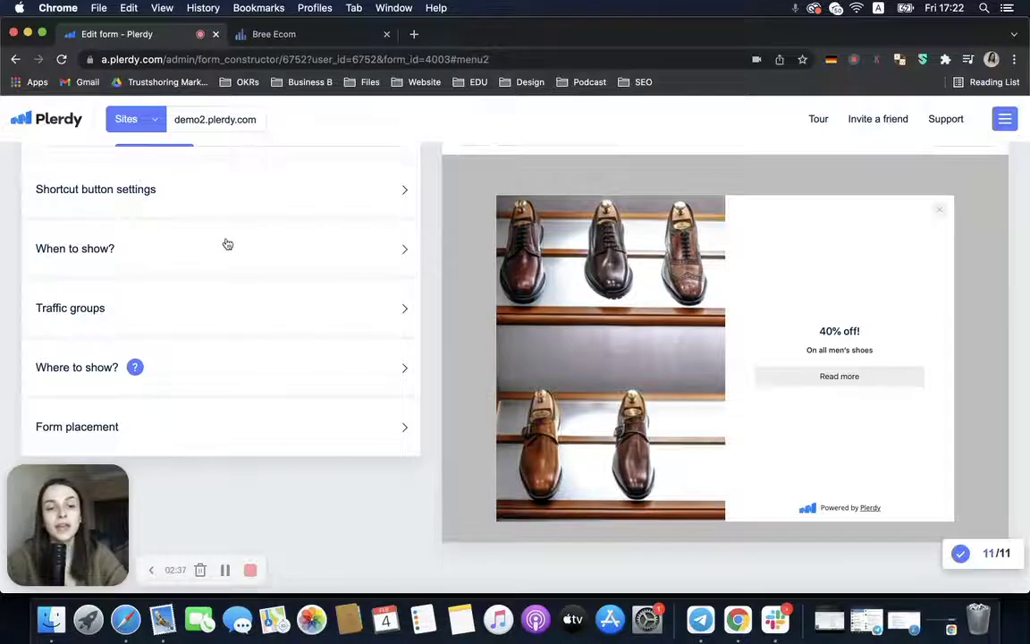
pyautogui.scroll(2, 227, 243)
pyautogui.scroll(1, 228, 243)
pyautogui.click(268, 40)
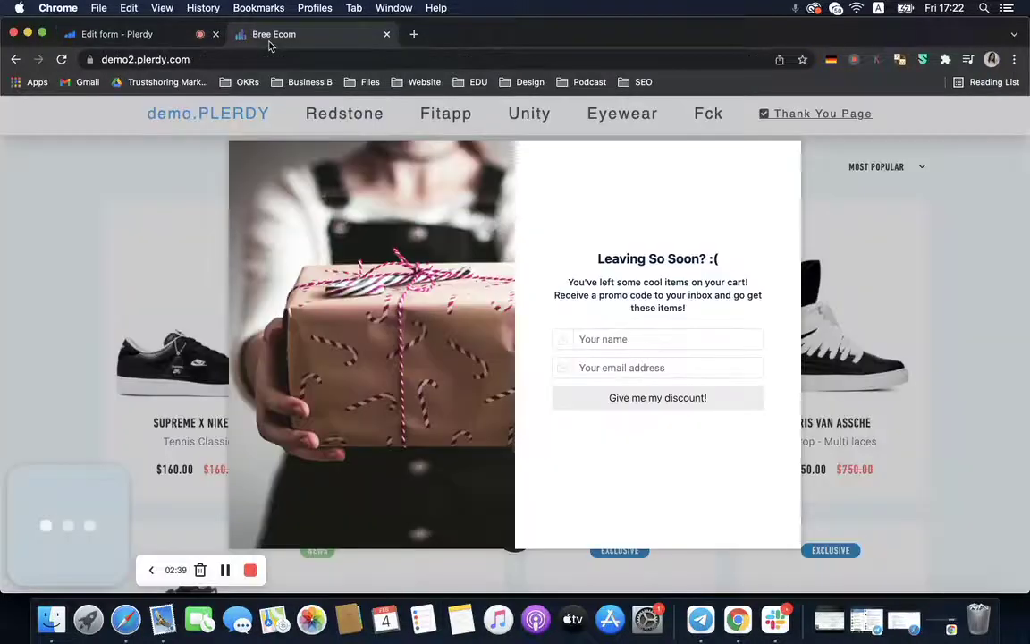